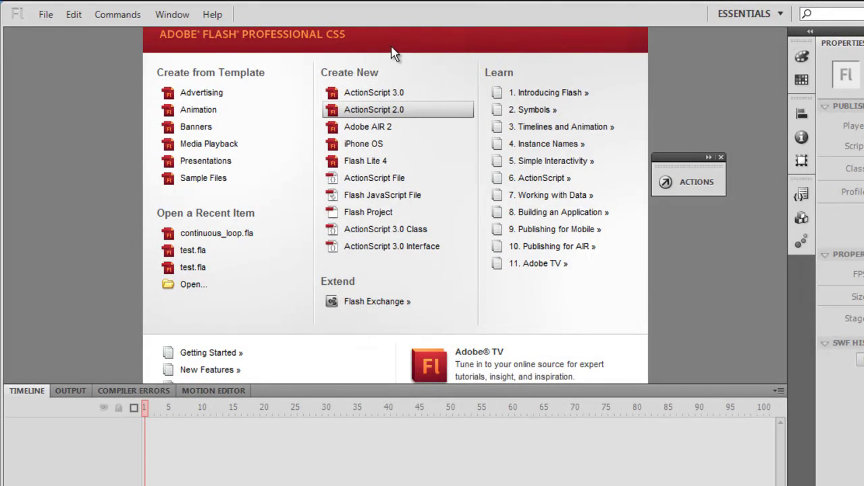
Step: Create a new document from the Preloader for SWF sample template
click(210, 180)
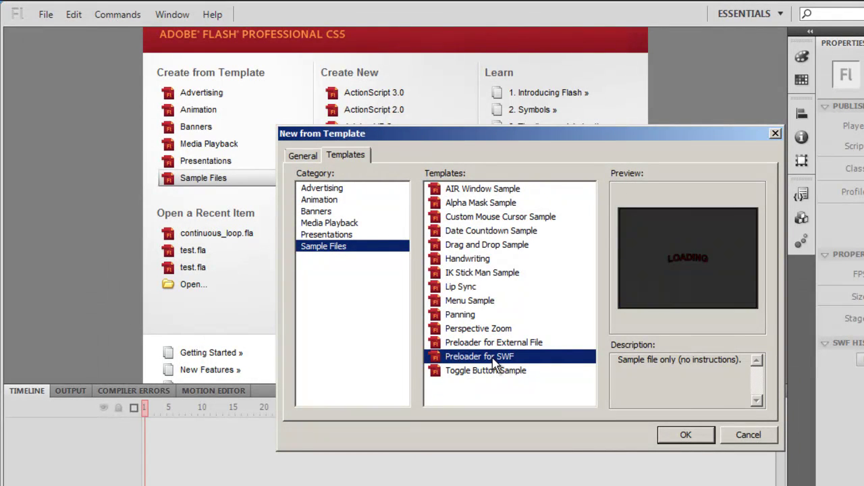
click(698, 436)
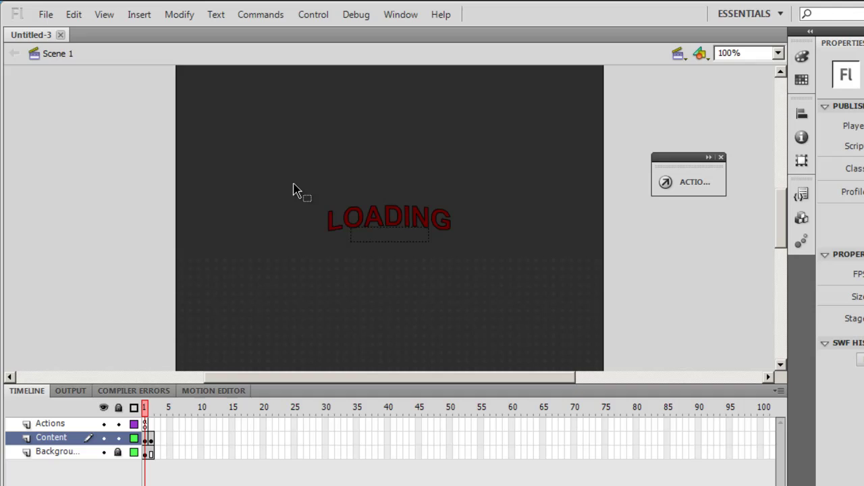
Step: Delete the LOADING graphic and the Background layer, and set the stage colour to white
click(424, 223)
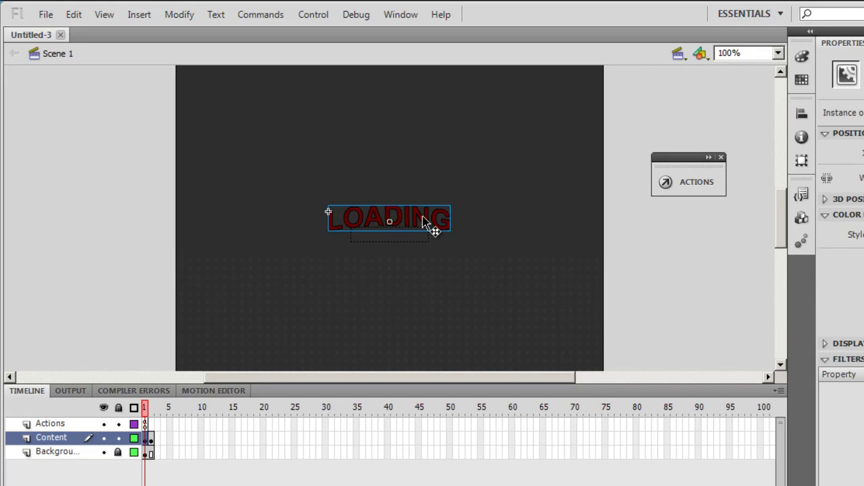
key(Delete)
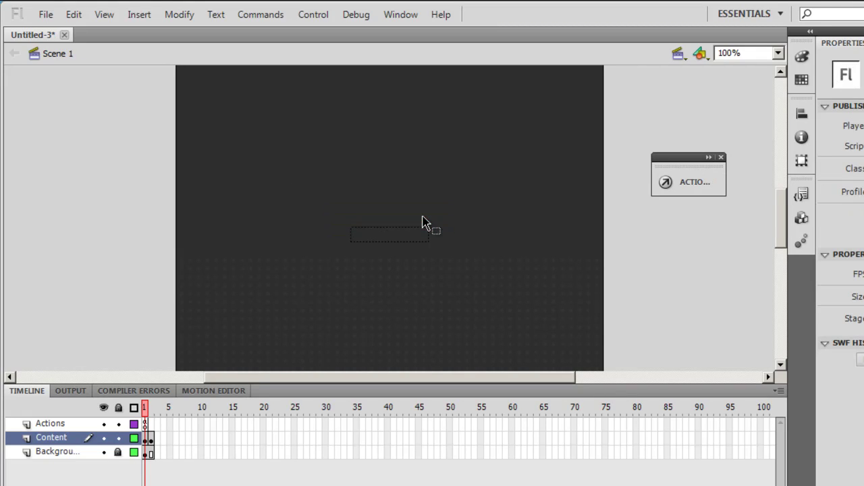
click(48, 453)
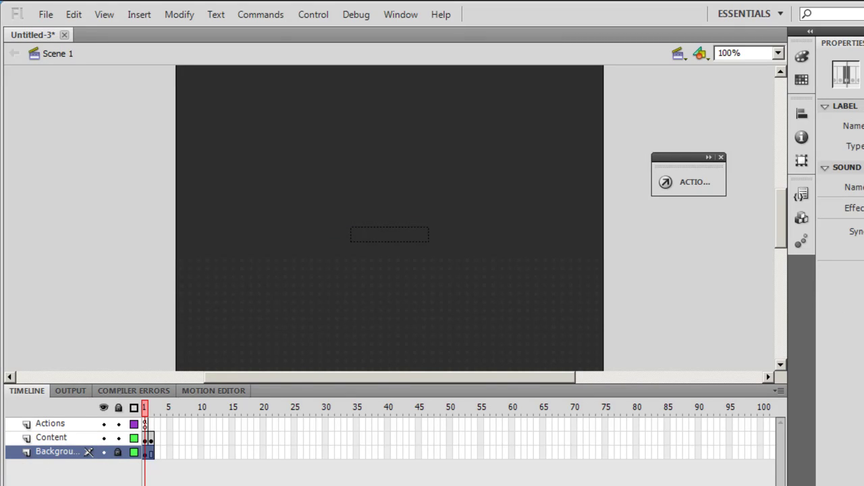
click(68, 482)
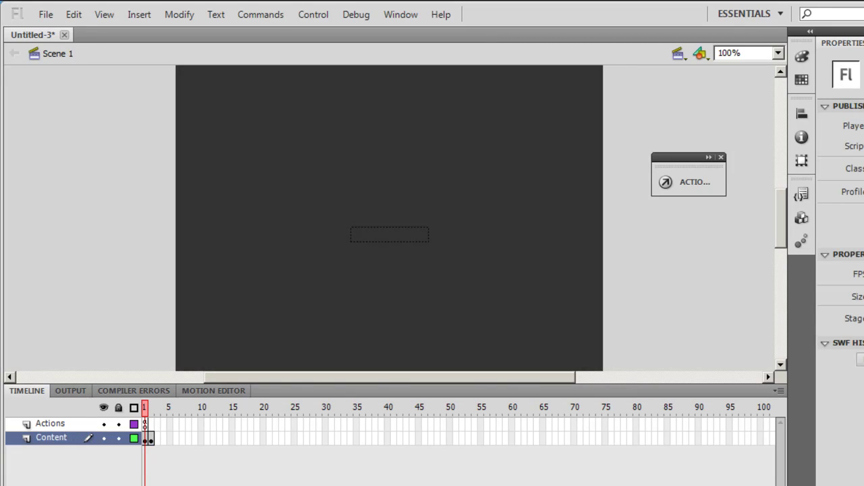
click(863, 318)
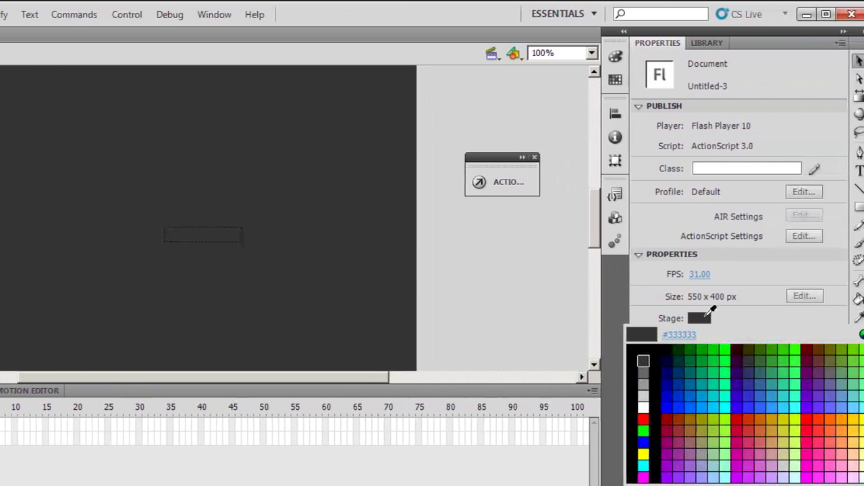
click(634, 405)
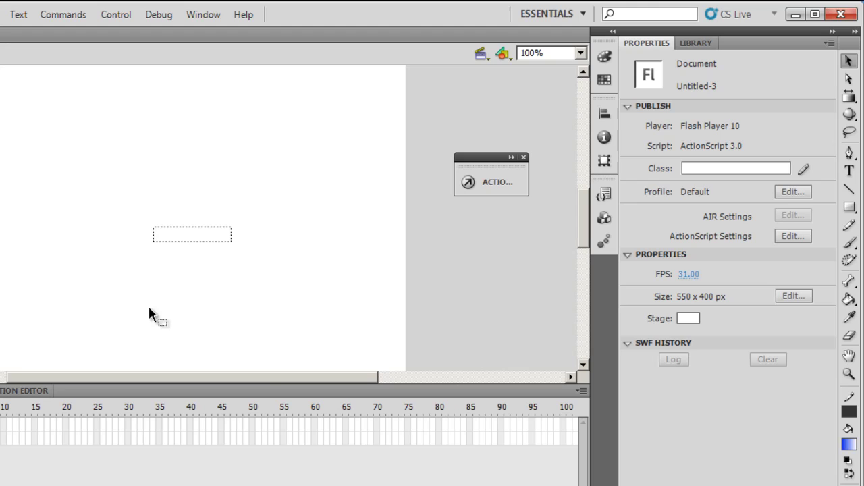
Step: Change the percent_txt text field's colour from white to black
click(193, 242)
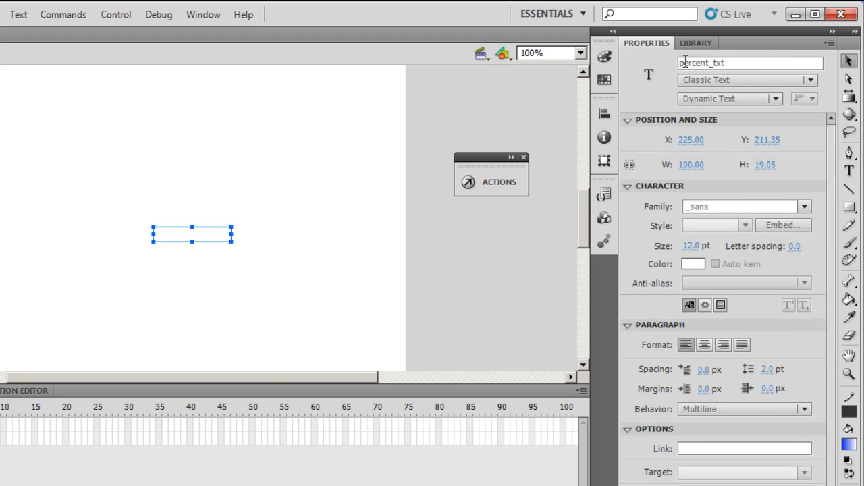
click(694, 264)
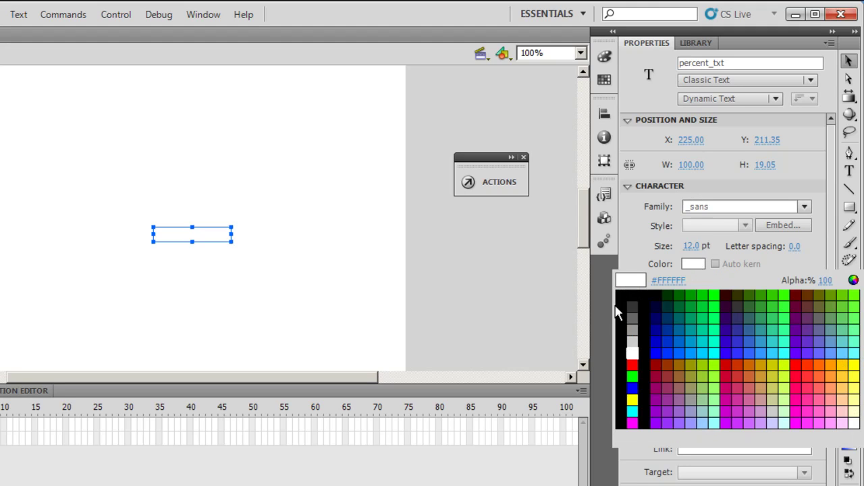
click(628, 290)
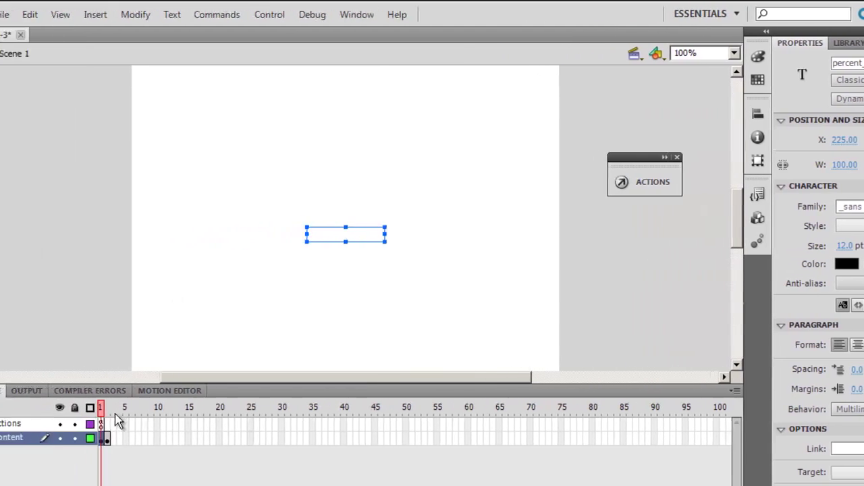
Step: Import the Desert picture from Sample Pictures onto frame 2 of the Content layer
click(148, 409)
click(151, 439)
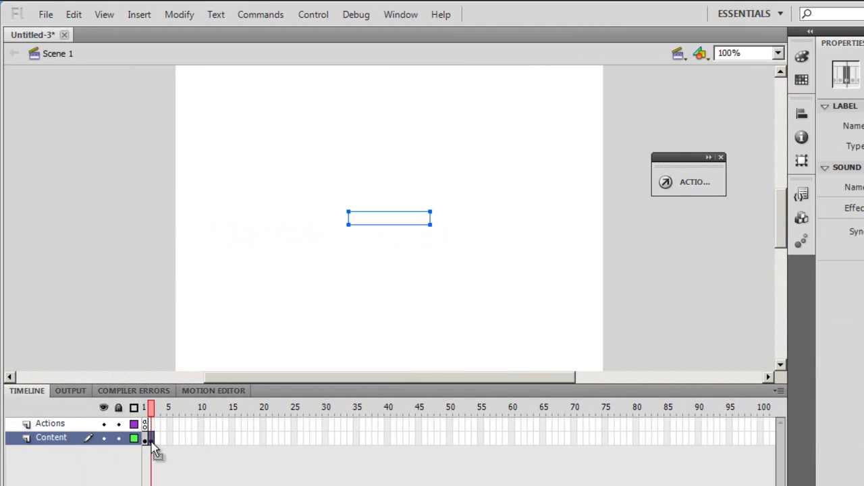
click(367, 224)
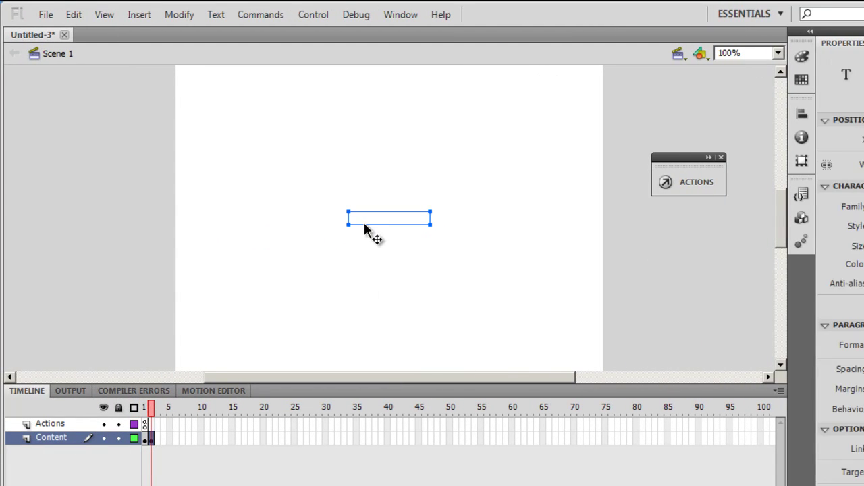
click(464, 227)
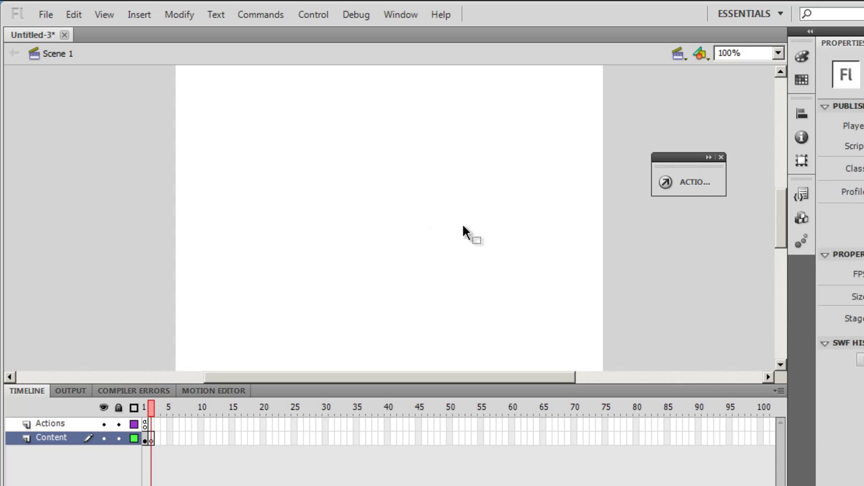
click(43, 15)
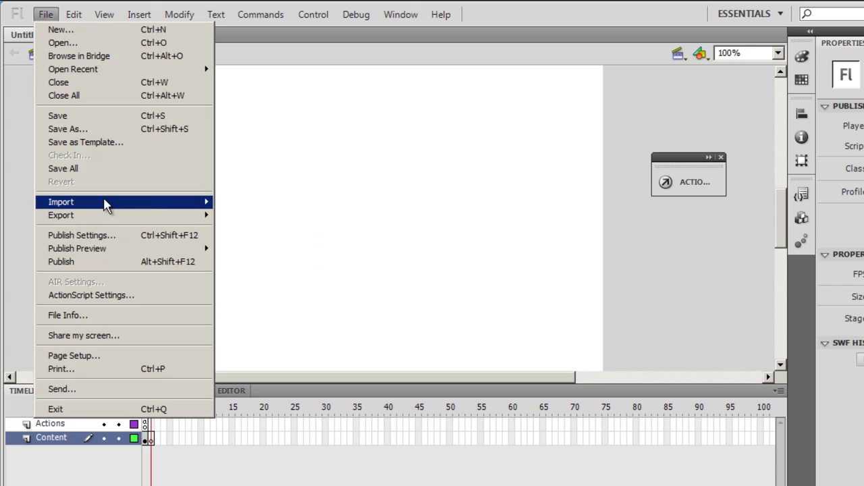
mouse_move(104, 202)
click(256, 202)
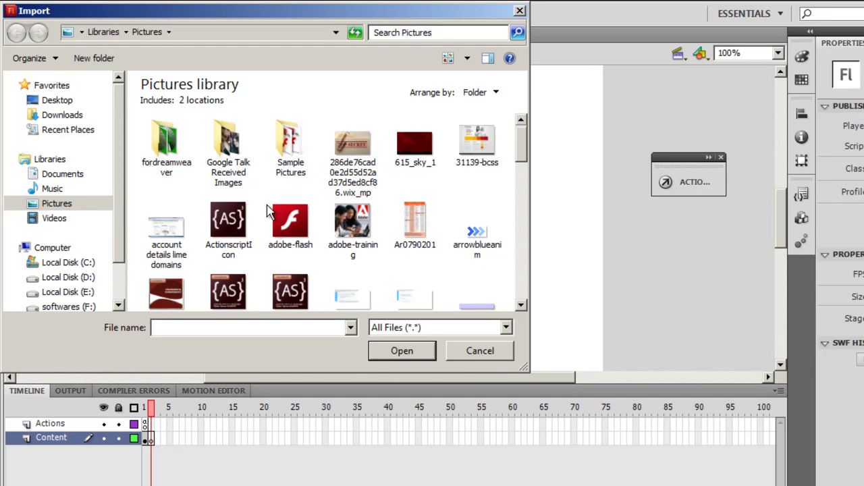
double_click(295, 159)
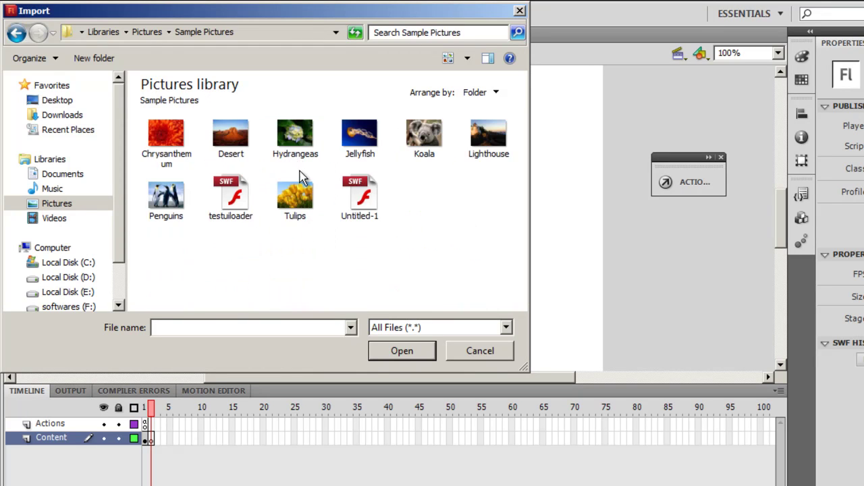
double_click(230, 138)
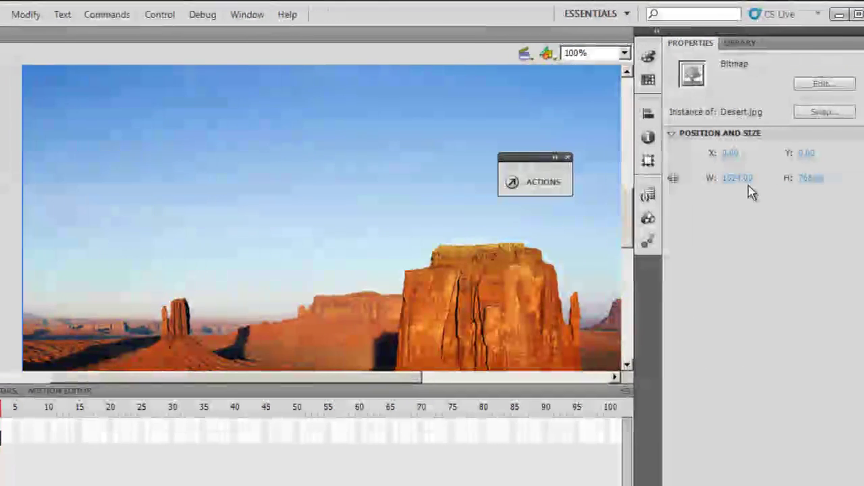
Step: Resize the Desert picture to 550 by 400 pixels to fill the stage
click(702, 177)
text(550)
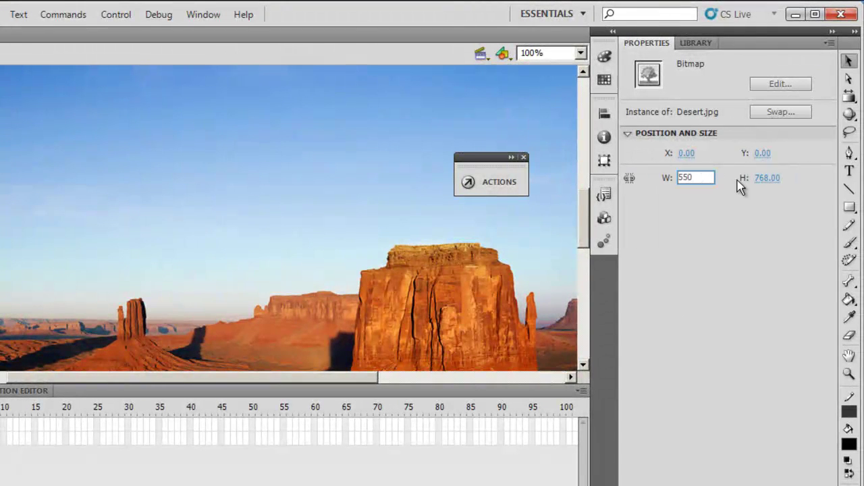
click(757, 178)
text(4)
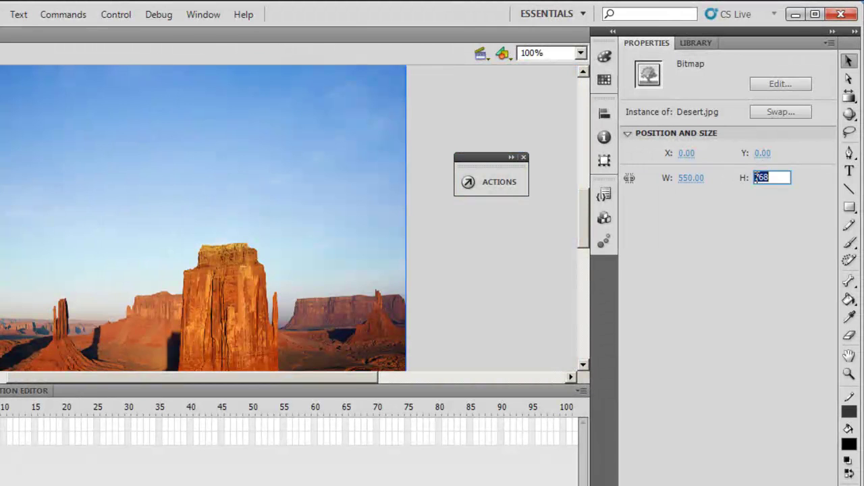
text(00)
key(Return)
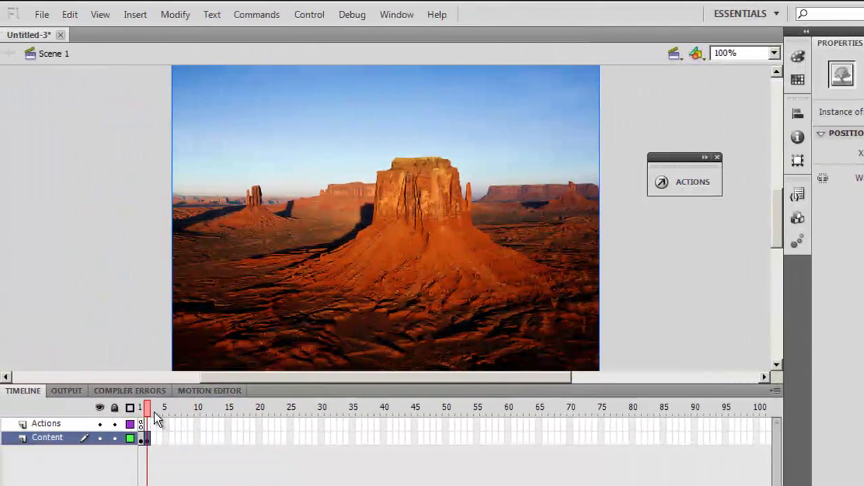
click(141, 408)
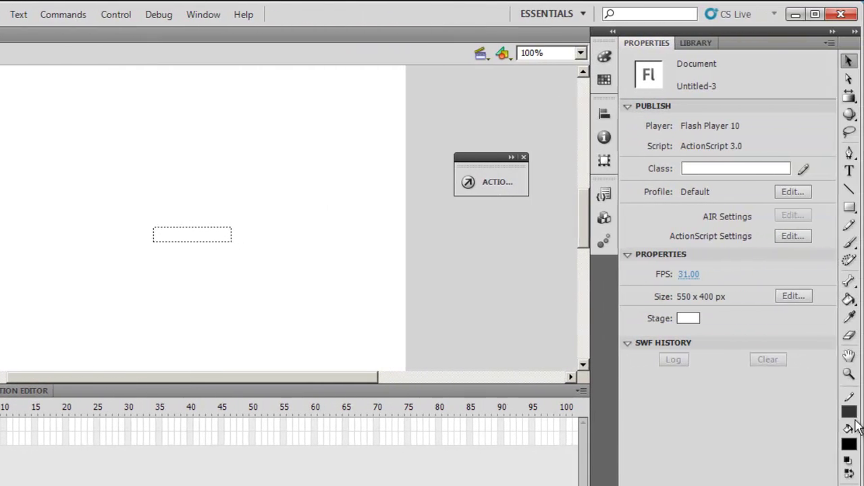
Step: Draw a long black rectangle bar near the percentage text and delete its outline
click(850, 208)
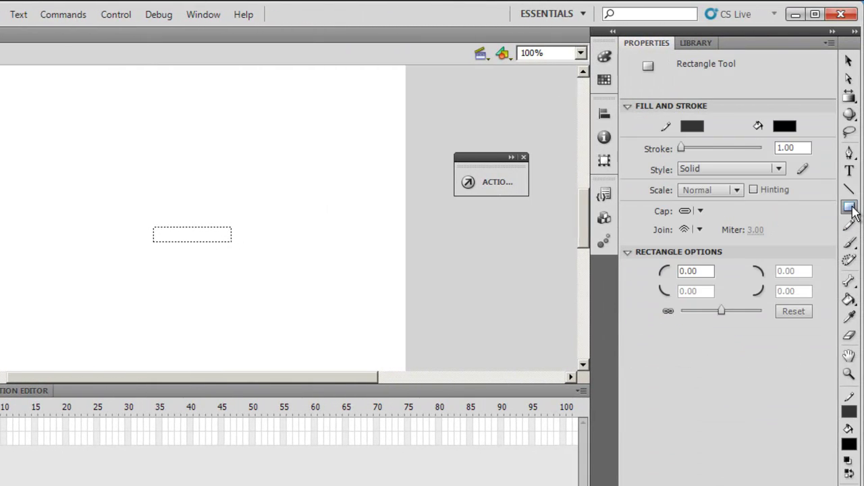
drag(31, 147, 343, 162)
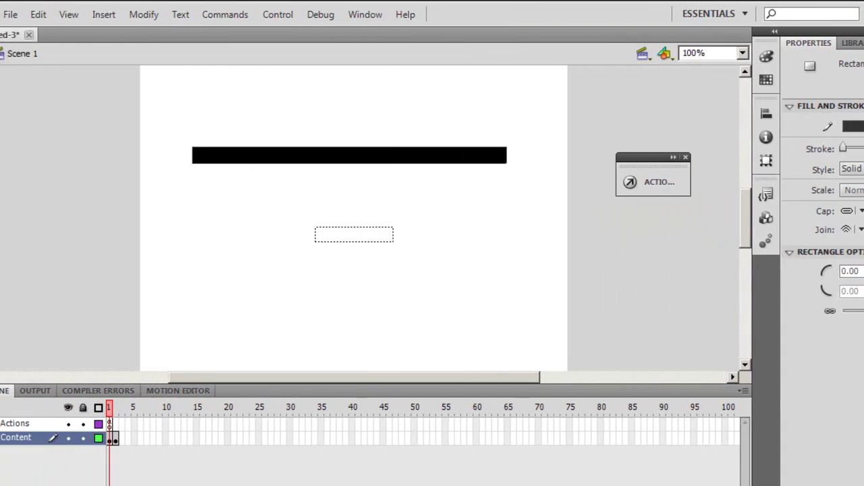
key(v)
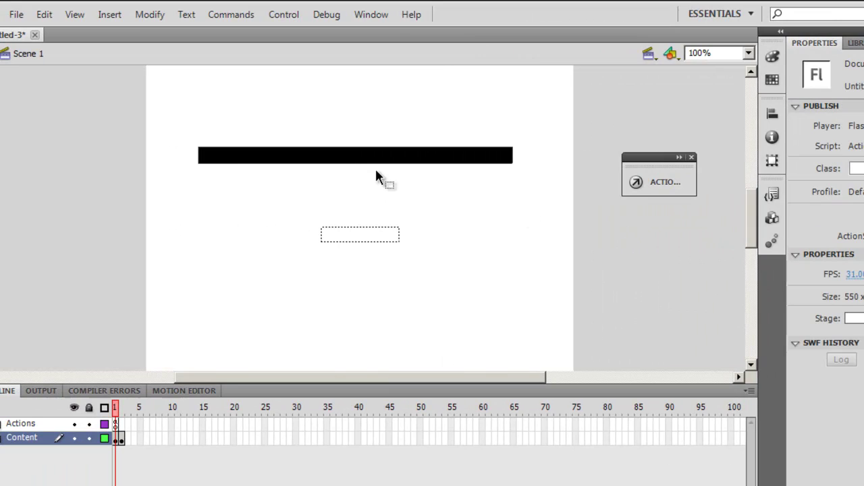
drag(389, 162, 393, 206)
mouse_move(163, 117)
mouse_down()
mouse_move(260, 185)
mouse_move(587, 179)
mouse_up()
key(Delete)
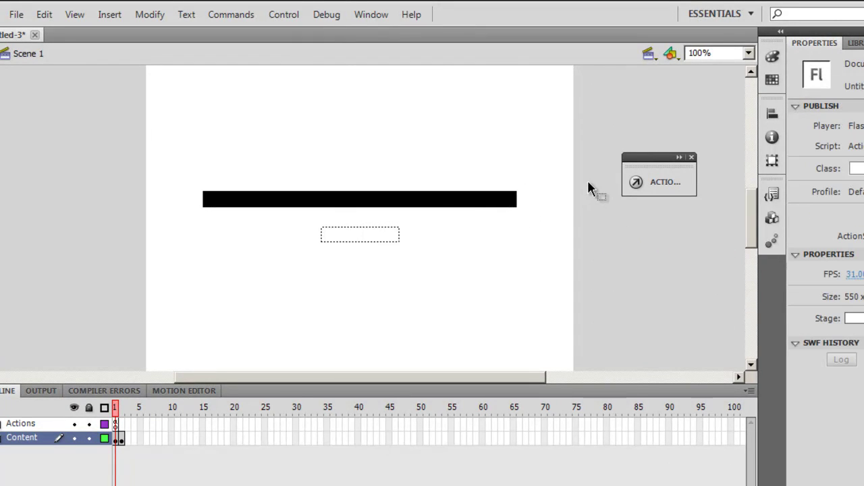
Step: Move the bar higher and change its fill to a blue-to-white linear gradient
drag(463, 206, 461, 156)
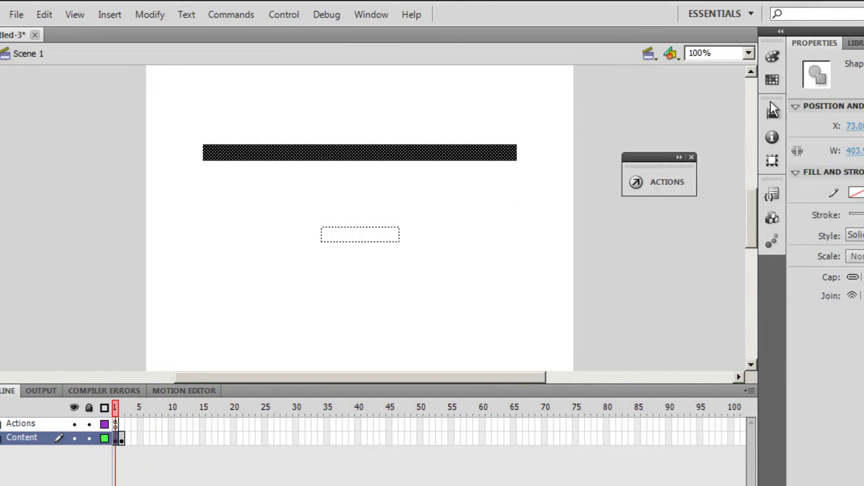
click(772, 57)
click(702, 69)
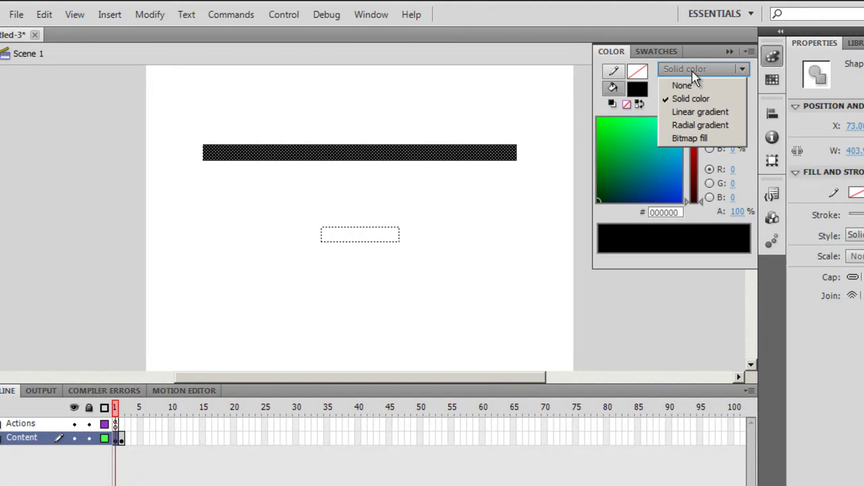
click(681, 113)
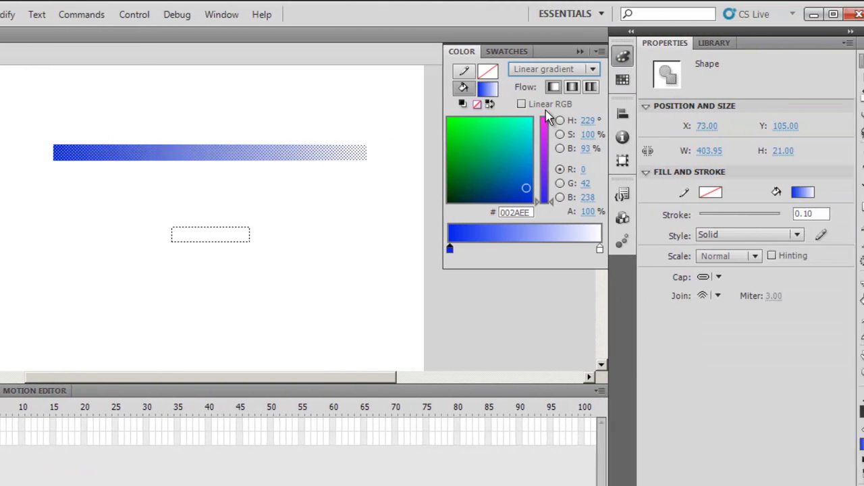
drag(849, 97, 751, 119)
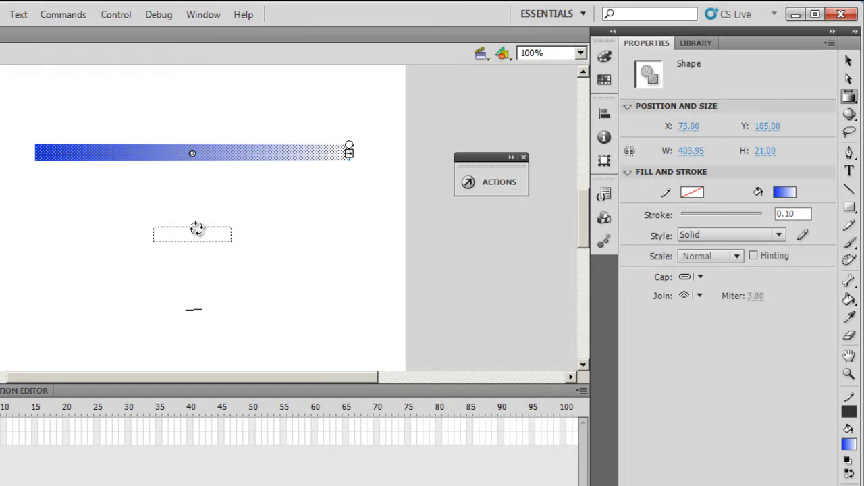
Step: Rotate the gradient 90° and squeeze it to the bar's height, deep blue on top
drag(196, 229, 197, 231)
drag(192, 310, 194, 158)
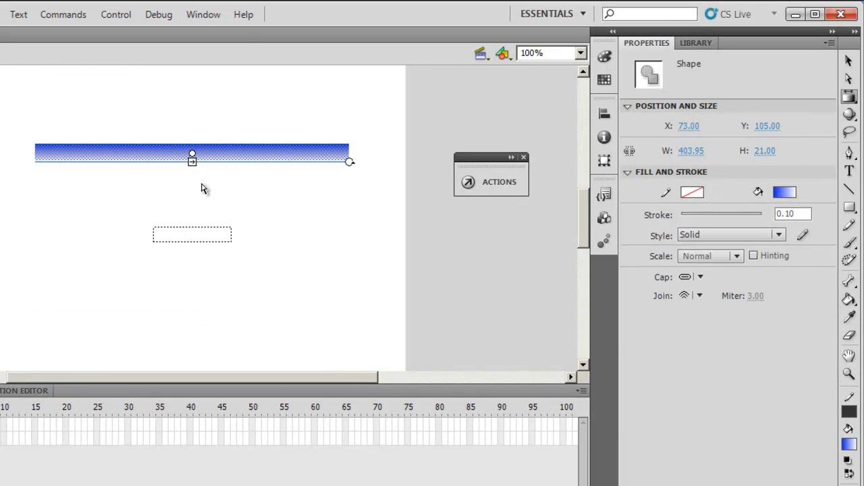
click(201, 189)
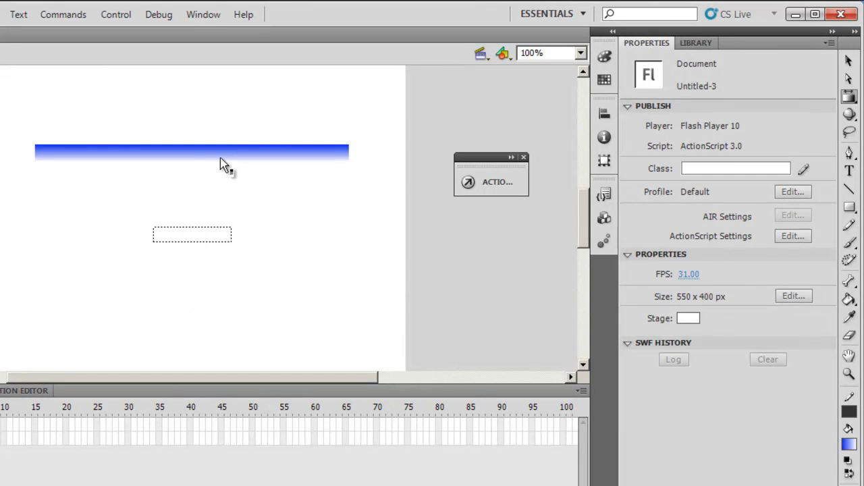
click(223, 166)
click(246, 187)
click(249, 162)
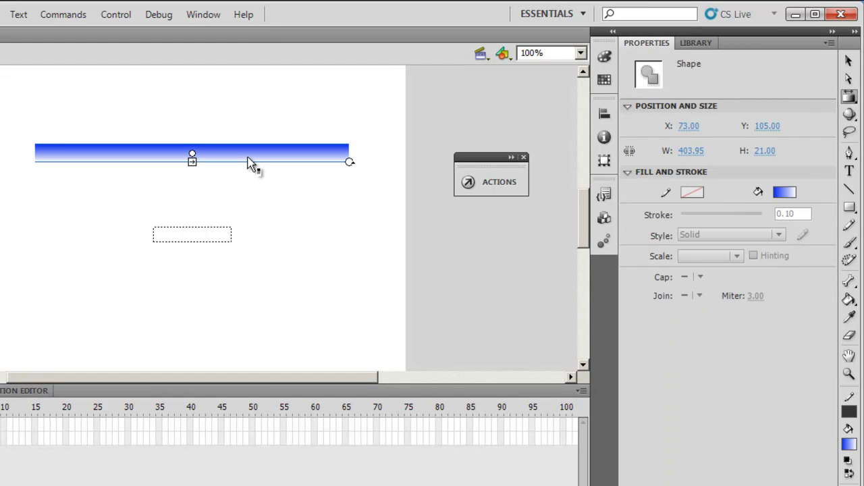
click(256, 185)
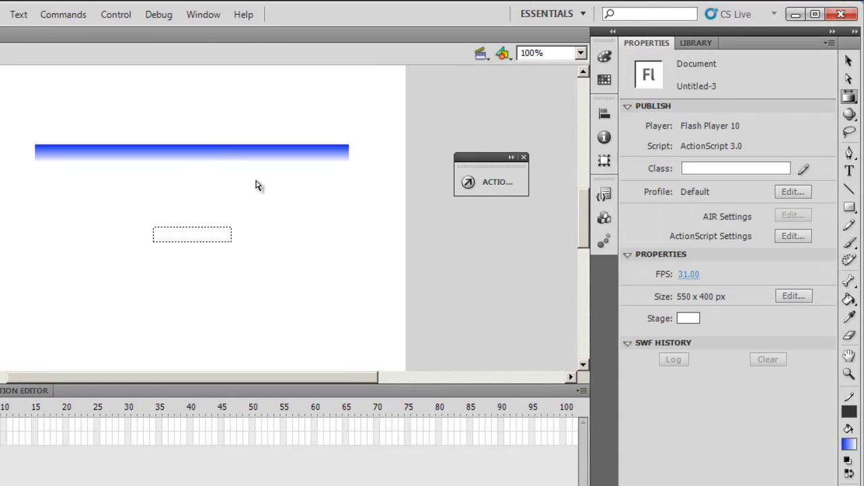
click(259, 154)
click(15, 117)
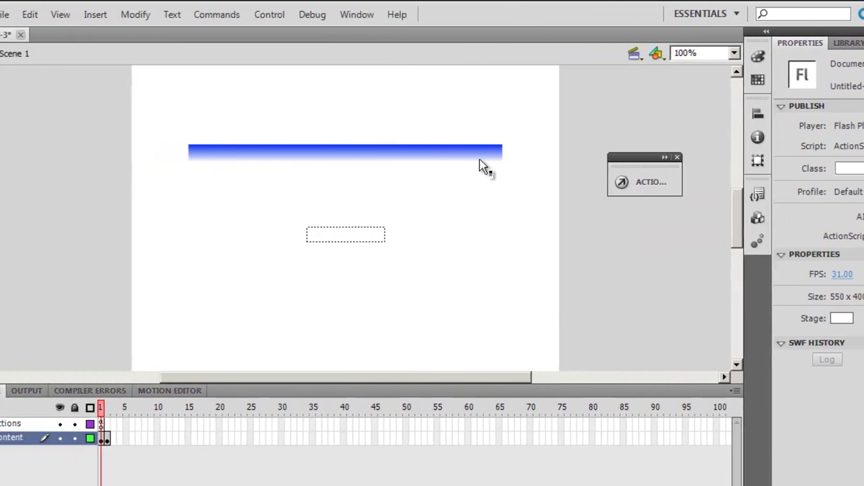
click(481, 162)
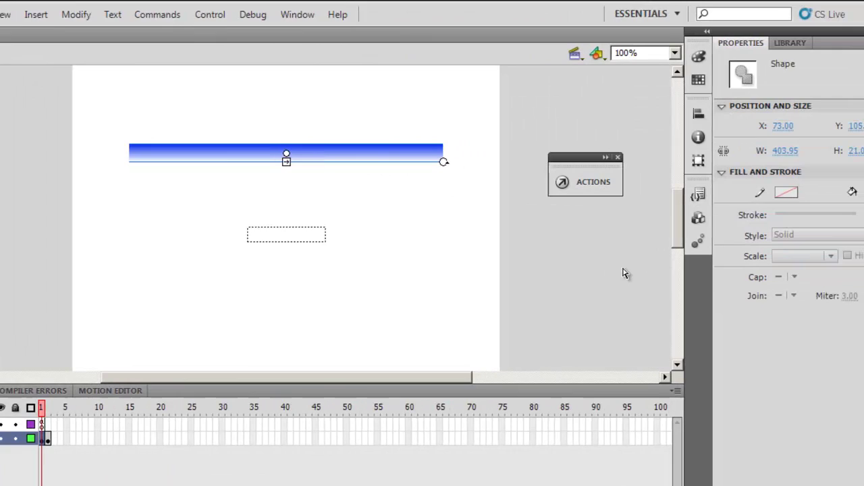
Step: Convert the bar to a centre-registered Movie Clip and name its instance progress_mc
key(F8)
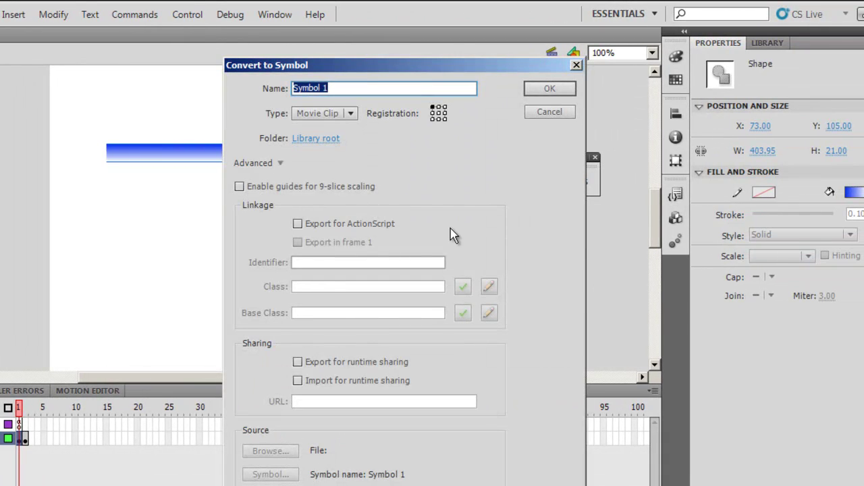
click(439, 113)
click(550, 95)
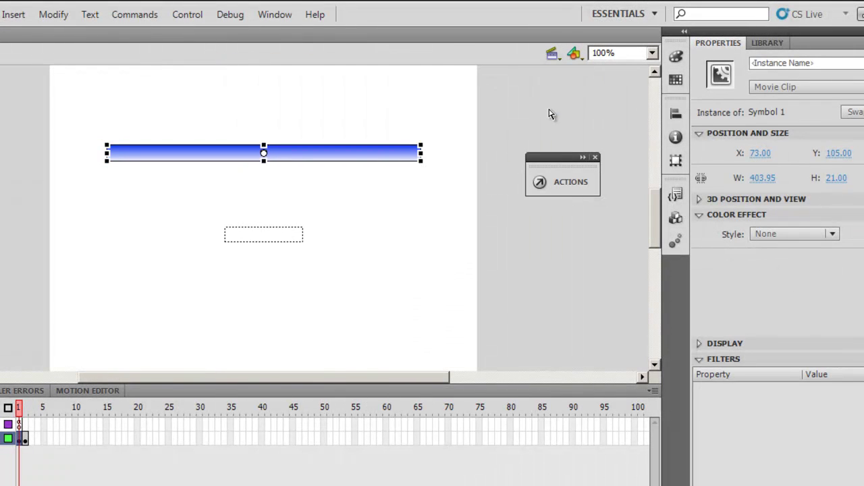
click(771, 64)
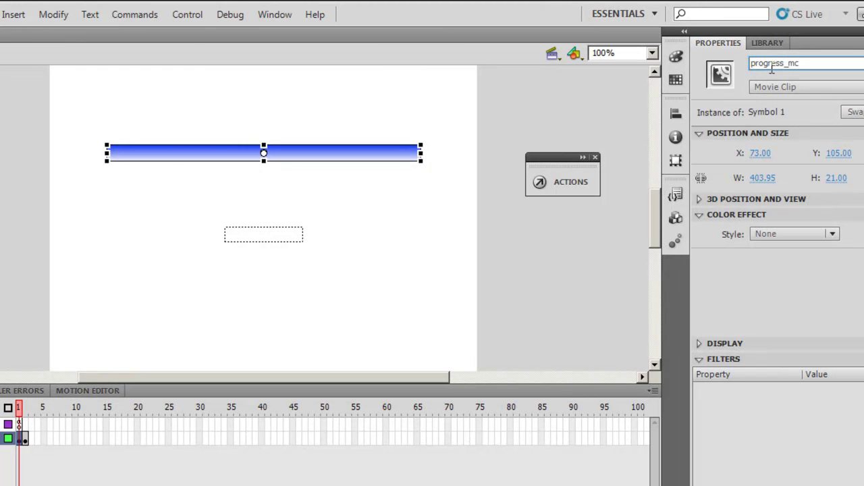
click(362, 219)
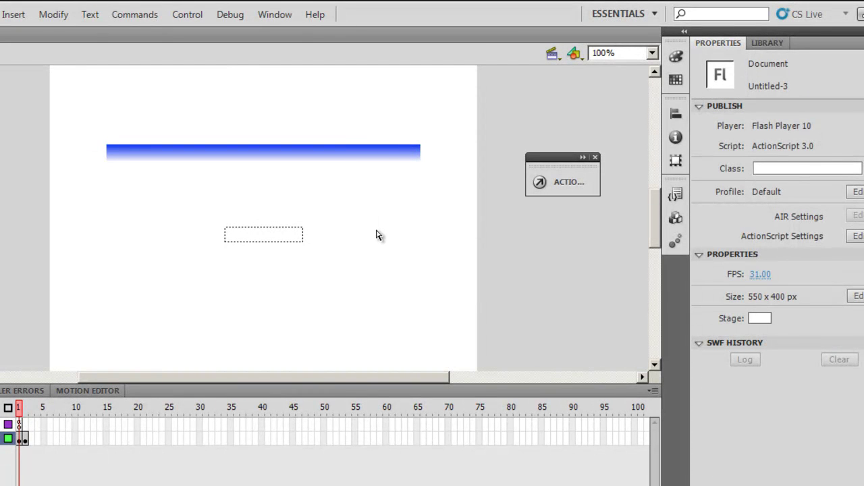
Step: Open the ActionScript code on frame 1 of the Actions layer
click(122, 424)
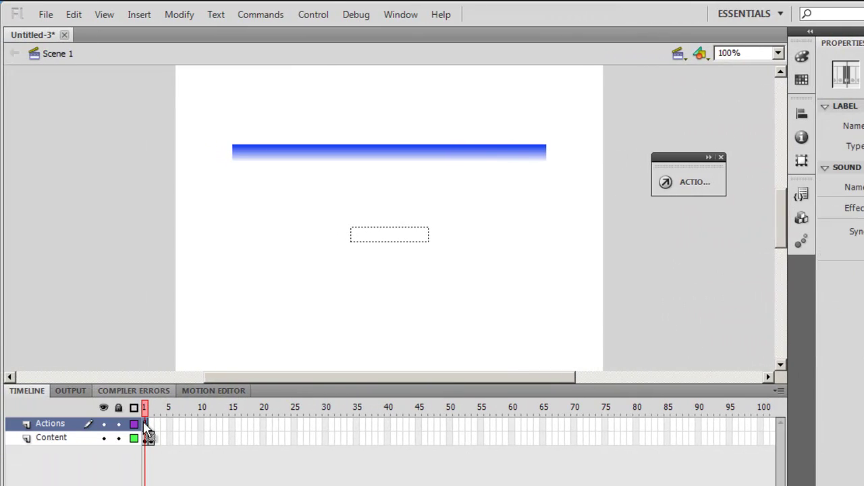
right_click(122, 424)
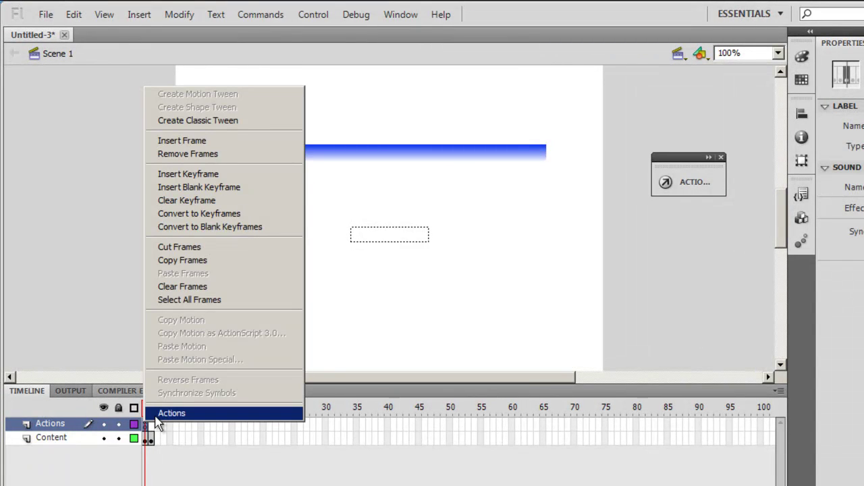
click(172, 413)
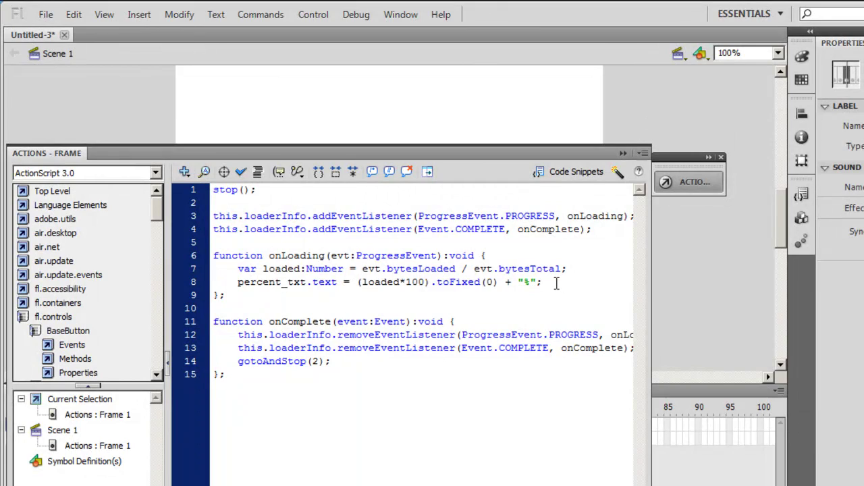
Step: Add 'progress_mc.scaleX = loaded;' after the percent line in onLoading, then close the editor
click(557, 284)
key(Return)
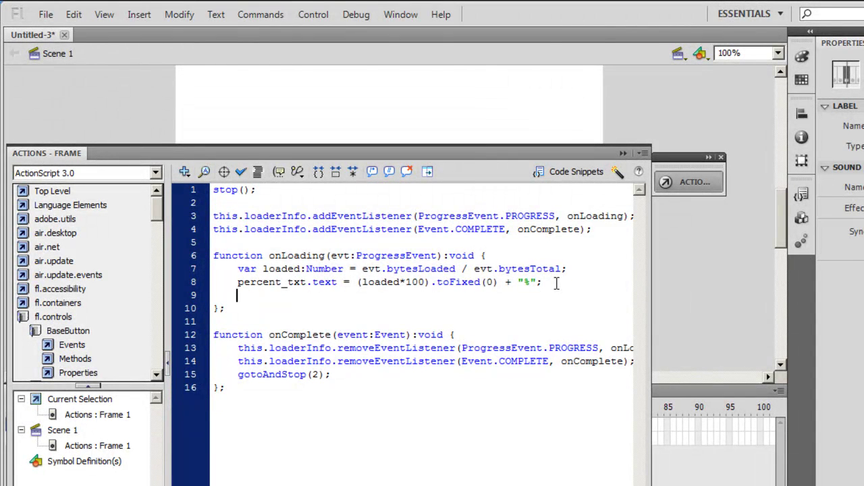
text(progress_mc)
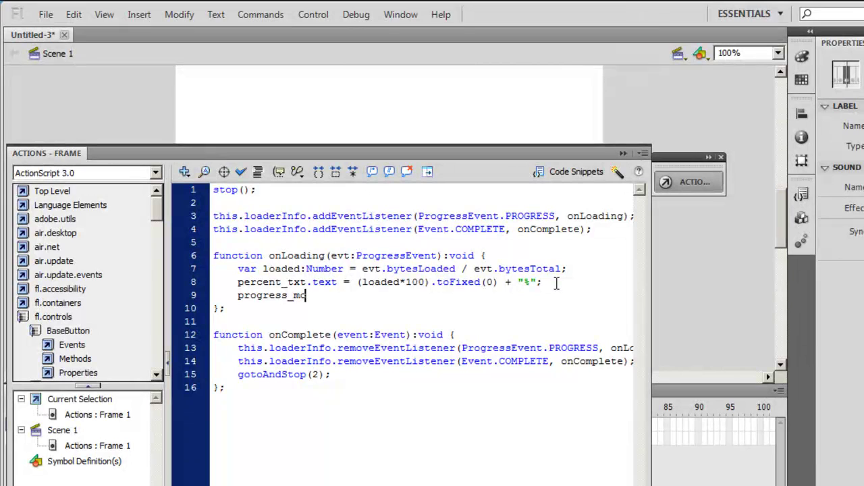
text(.scaleX)
text(= loaded)
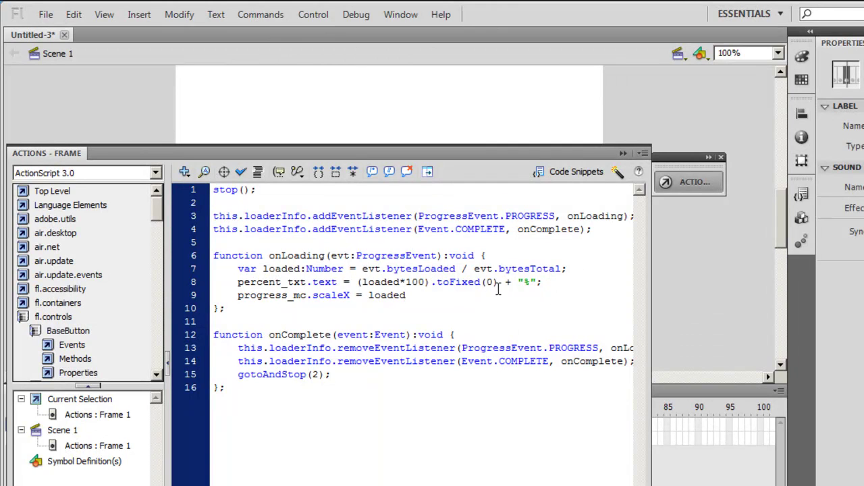
text(;)
key(F9)
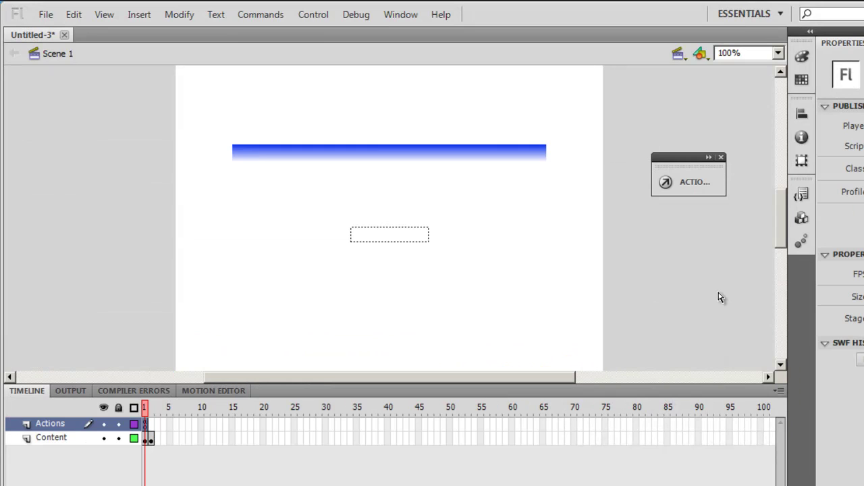
key(ctrl+Return)
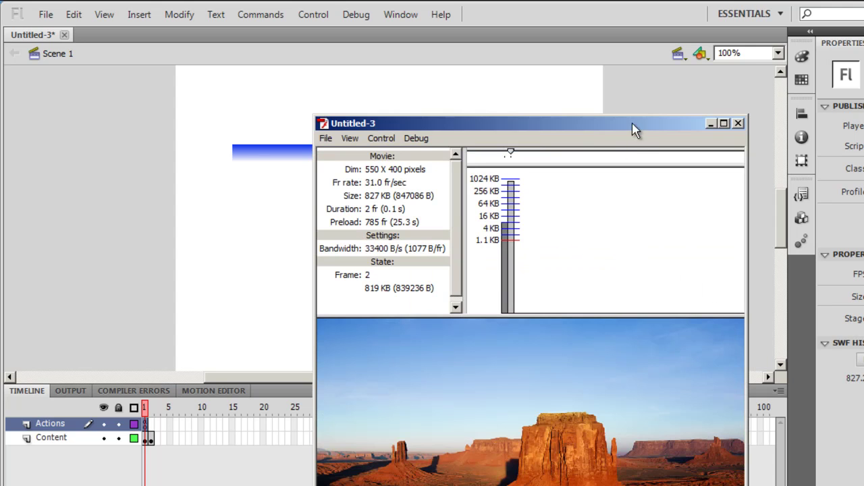
drag(634, 130, 630, 71)
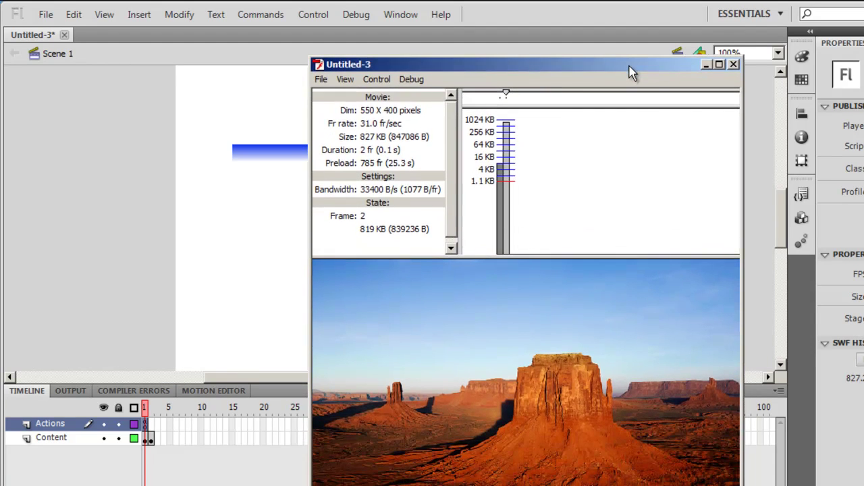
click(349, 83)
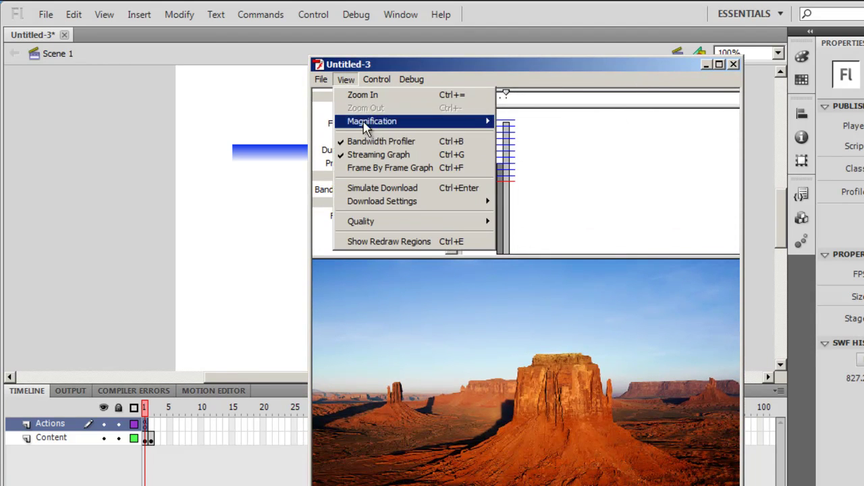
click(399, 187)
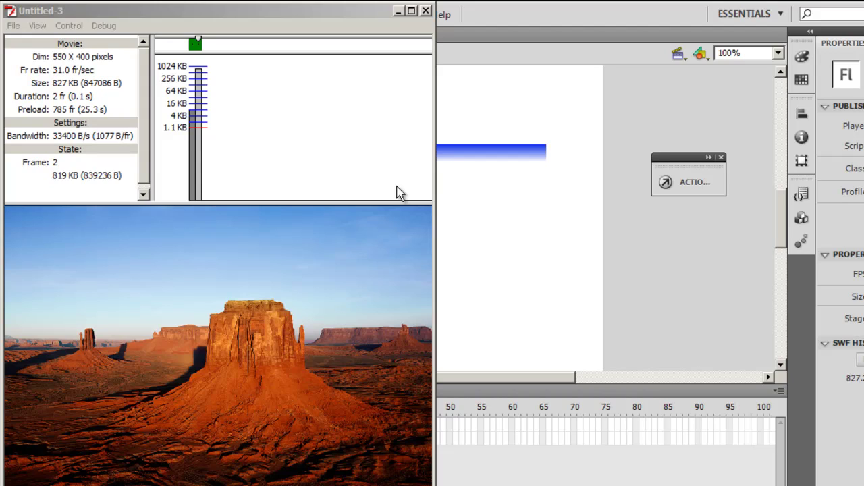
click(425, 10)
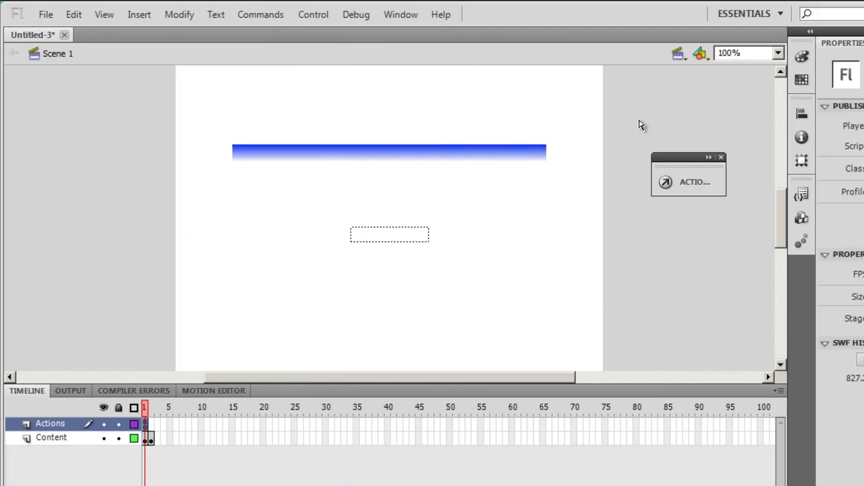
Step: Reopen frame 1's ActionScript and select the gotoAndStop(2) call on line 15
click(690, 183)
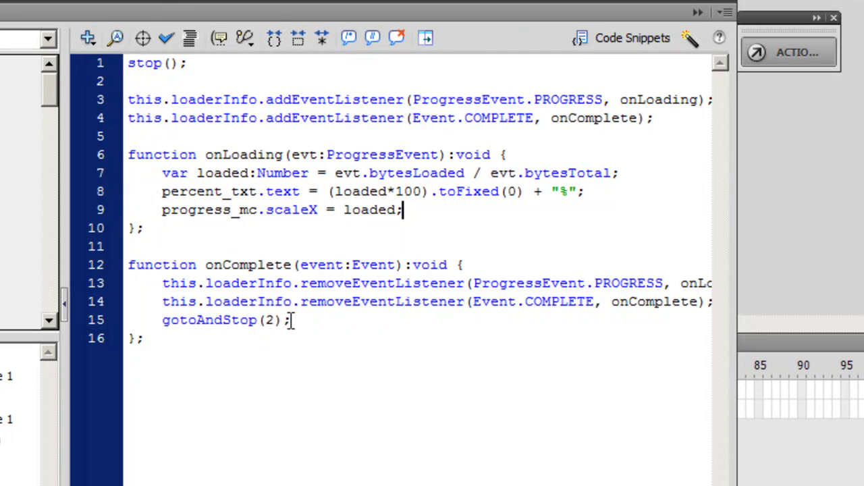
drag(273, 320, 165, 316)
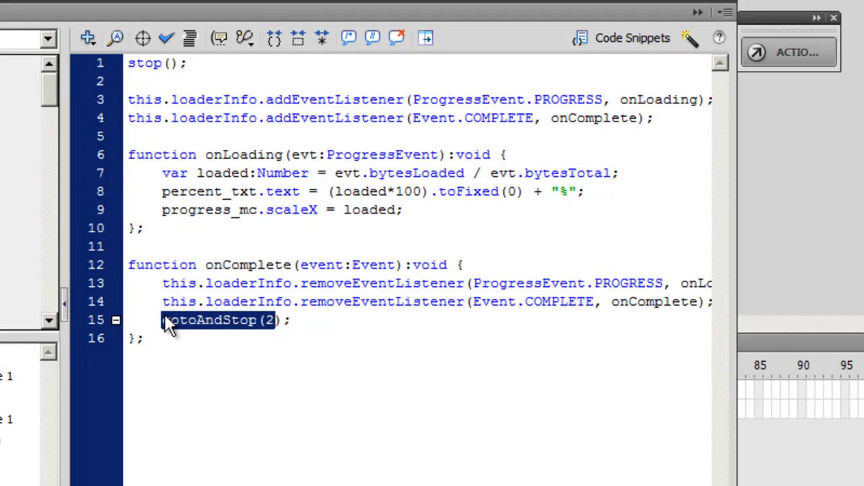